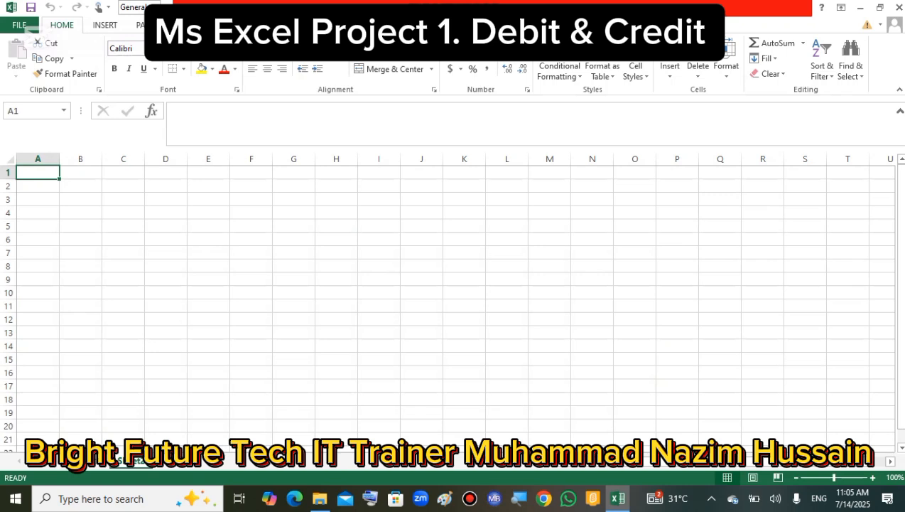
Apply all borders to the cell range A1:F11 on the blank sheet.
scroll(455, 302, "up", 6)
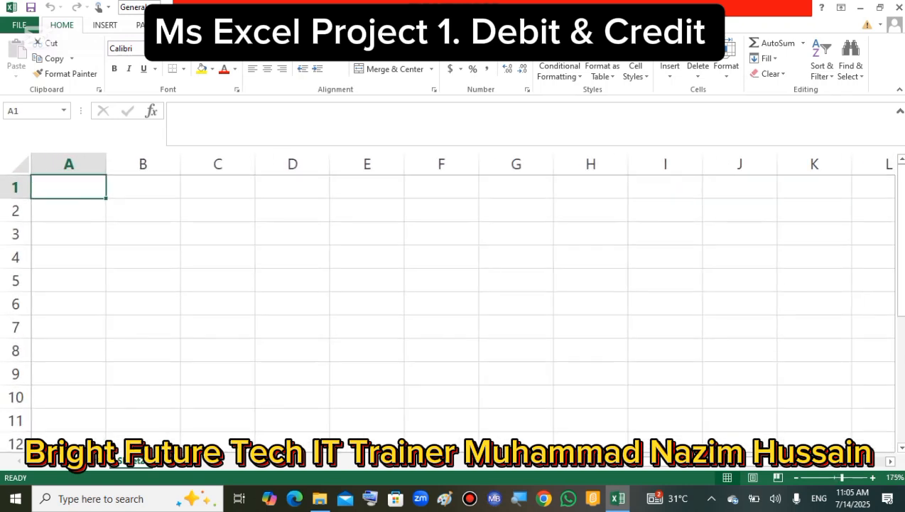
left_click(122, 298)
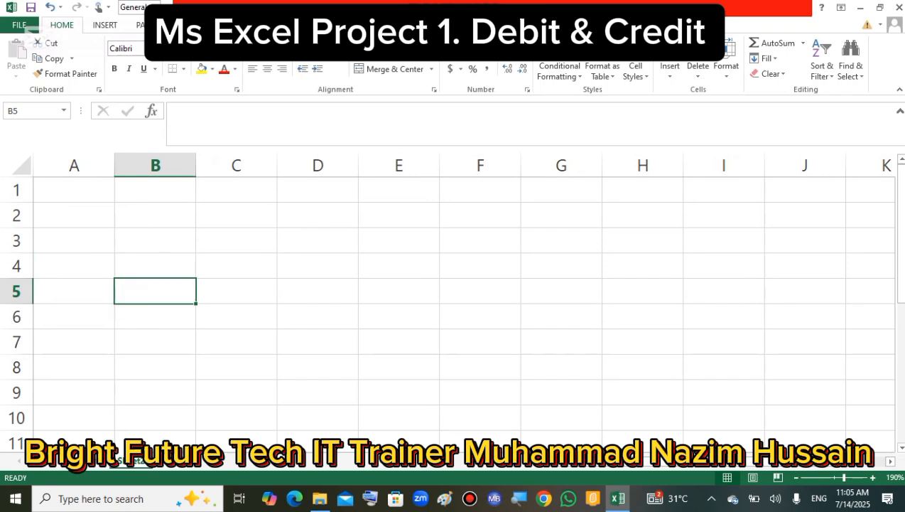
left_click_drag(74, 190, 480, 441)
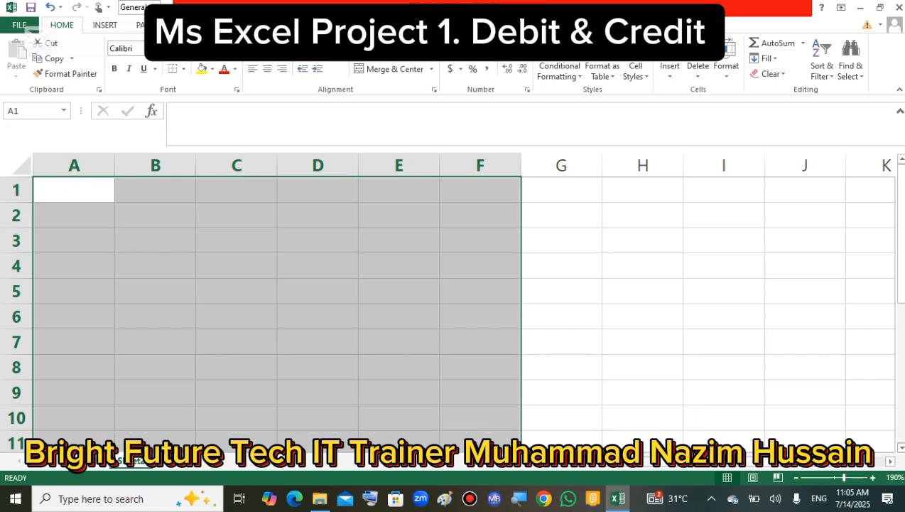
scroll(465, 313, "down", 1)
scroll(465, 313, "up", 1)
scroll(465, 313, "up", 2)
scroll(464, 314, "down", 3)
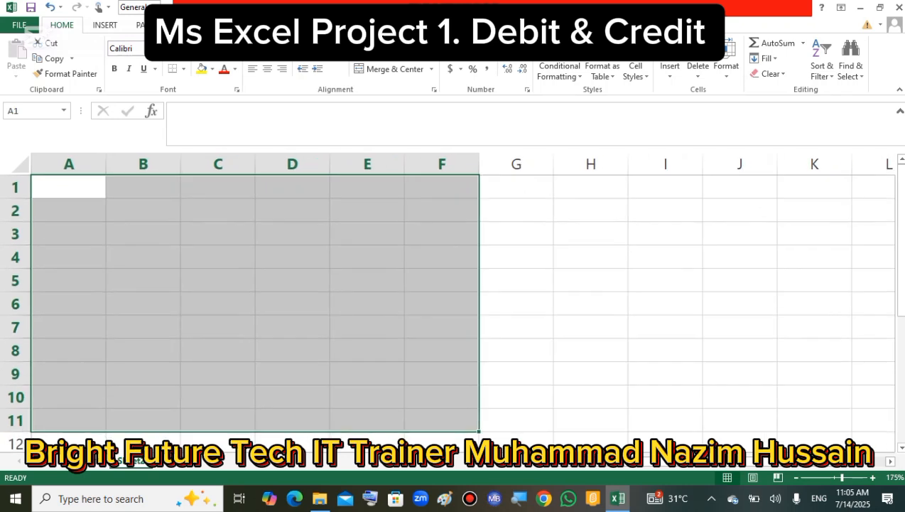
left_click(183, 69)
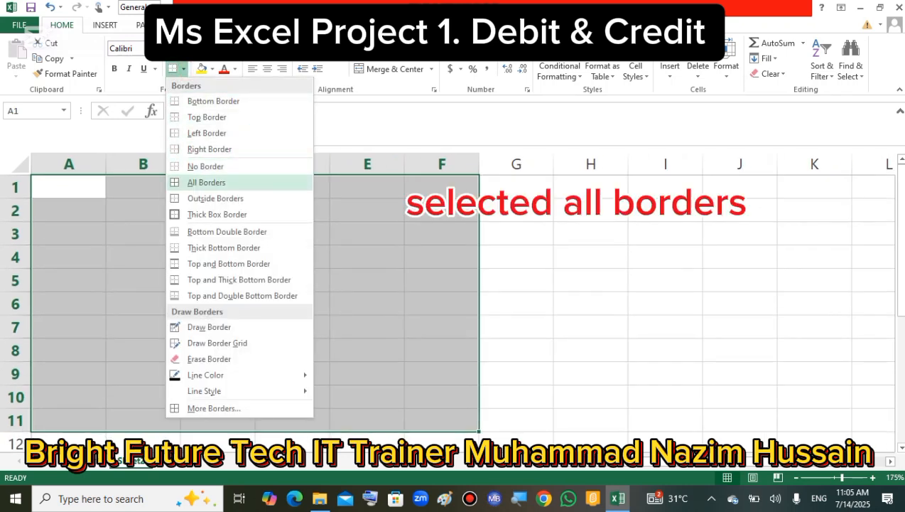
left_click(206, 181)
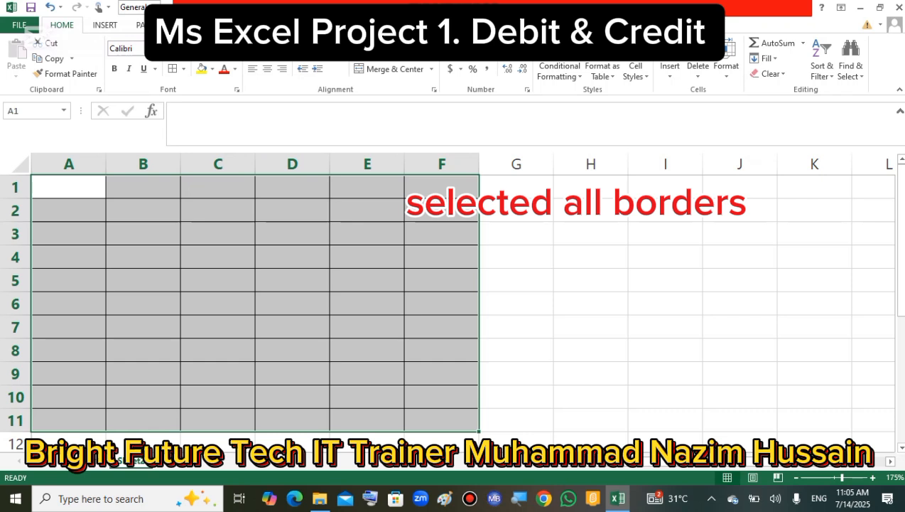
left_click(519, 256)
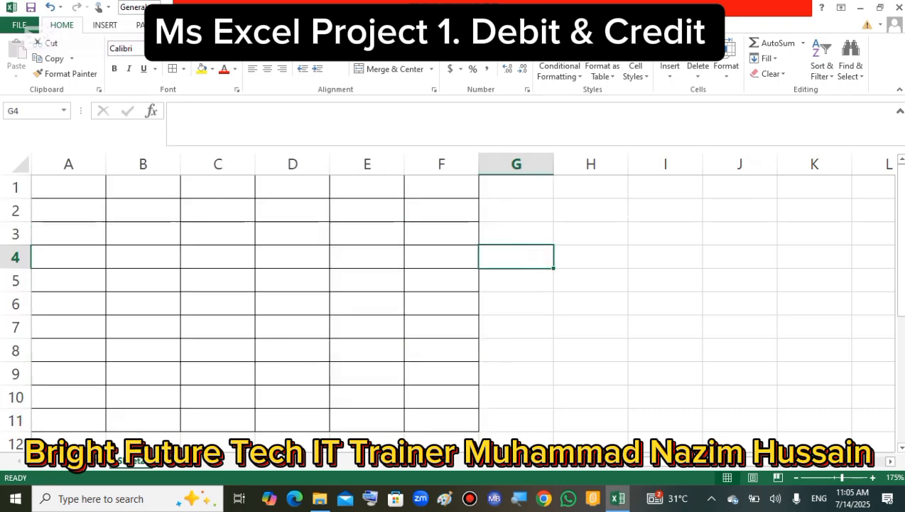
Merge and center the first row of the bordered table across columns A to F.
scroll(448, 298, "up", 2)
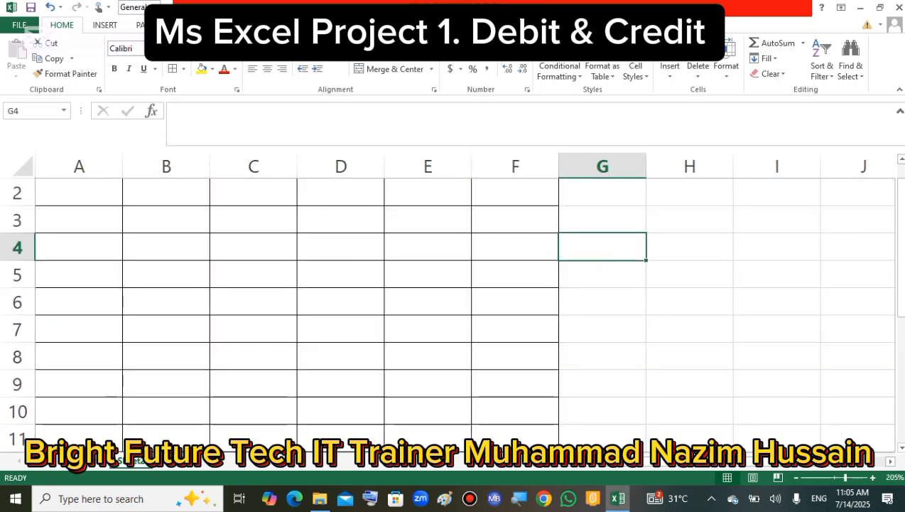
scroll(448, 298, "down", 3)
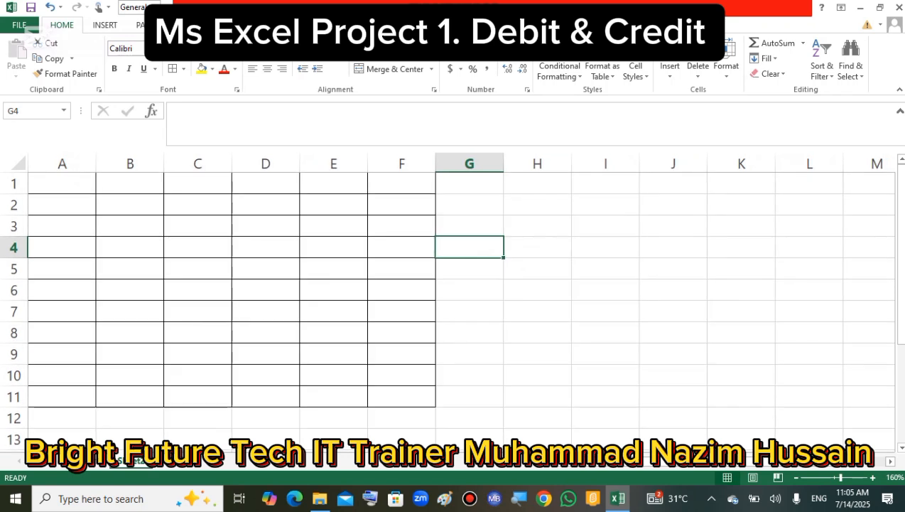
left_click_drag(63, 183, 401, 183)
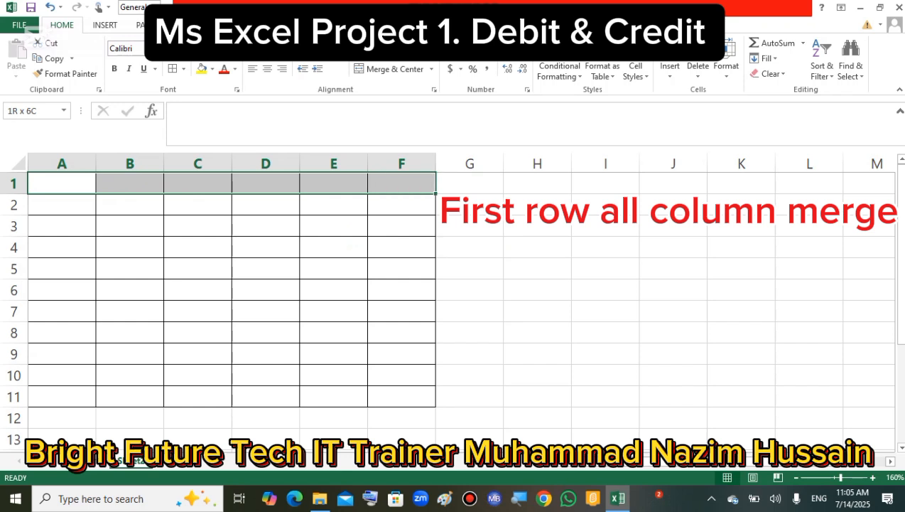
left_click(395, 69)
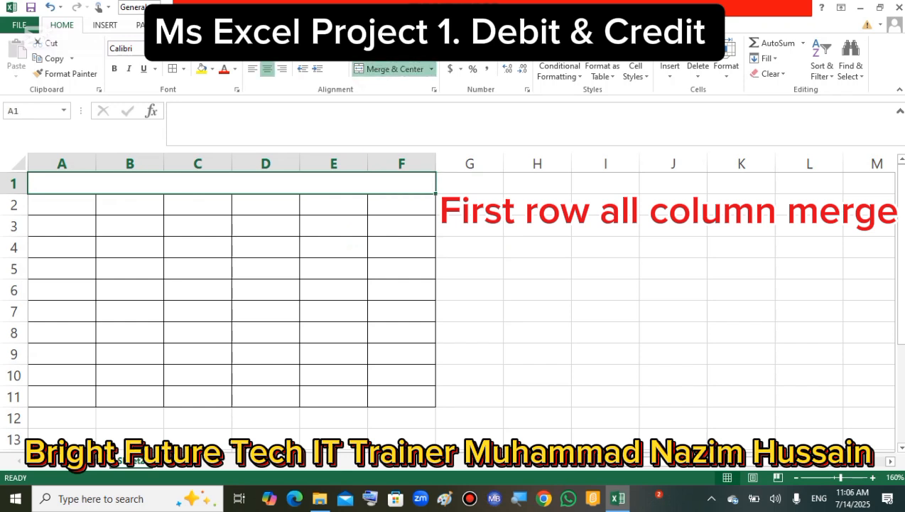
left_click(540, 328)
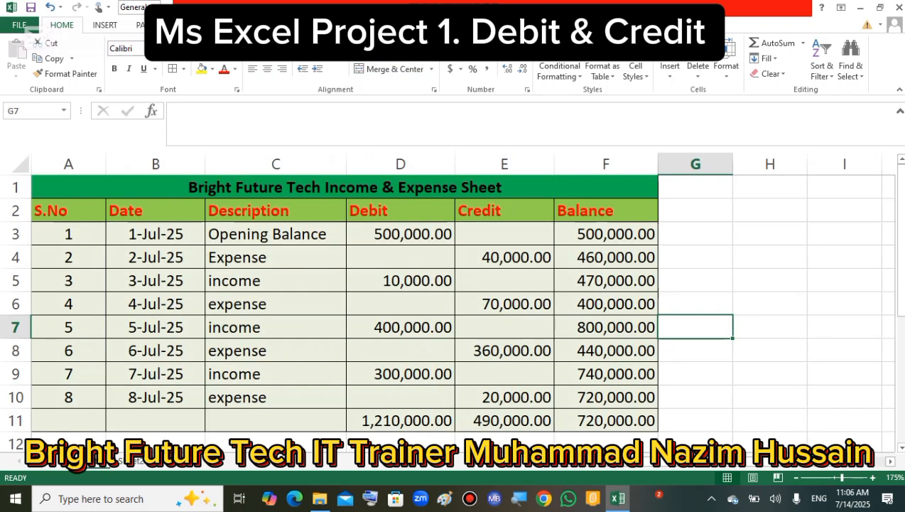
Copy the title "Bright Future Tech Income & Expense Sheet" from the finished sheet into merged cell A1 of the new table.
left_click(345, 187)
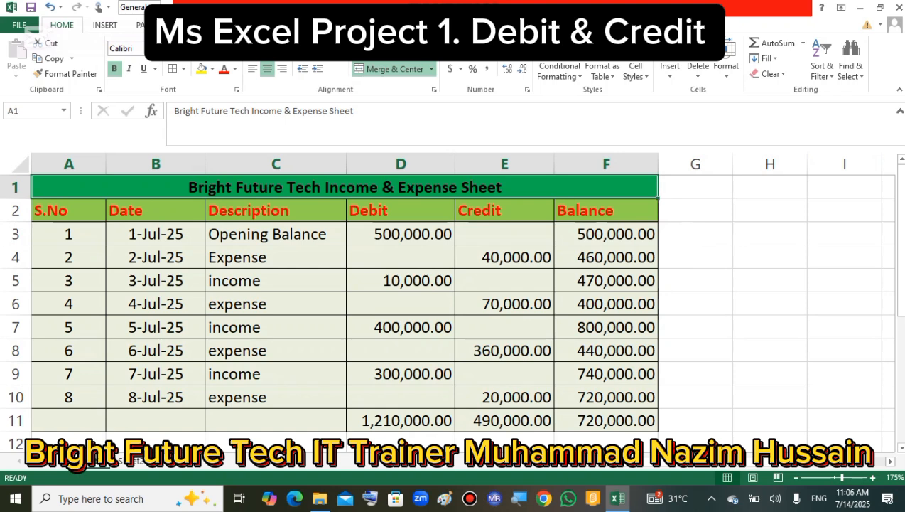
double_click(189, 184)
left_click_drag(189, 187, 501, 187)
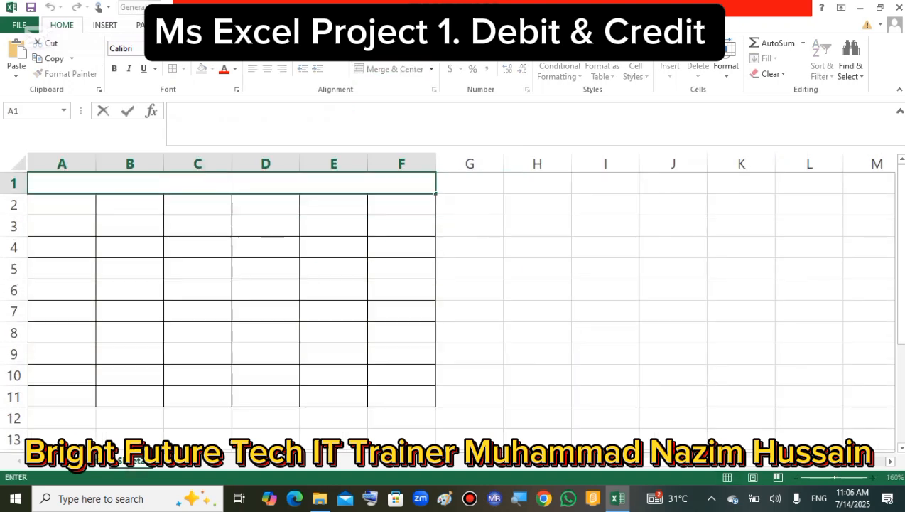
type("Bright Future Tech Income & Expense Sheet")
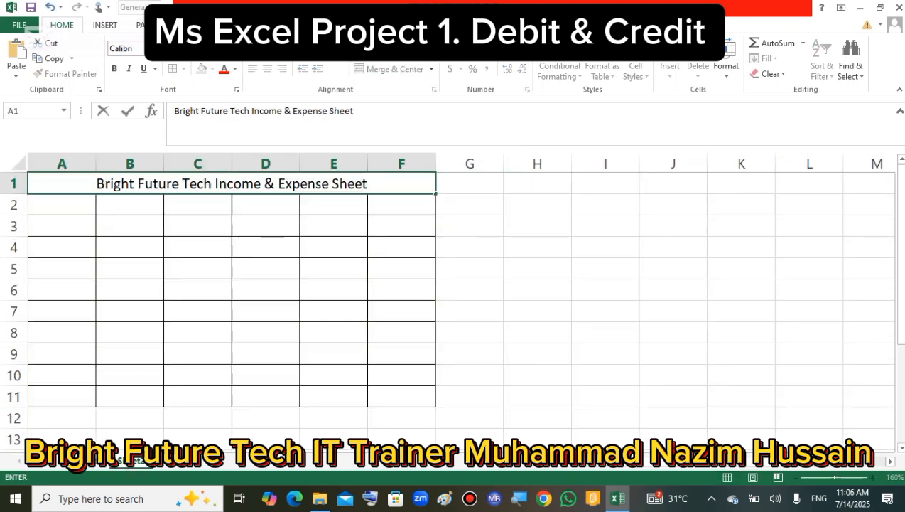
left_click(540, 225)
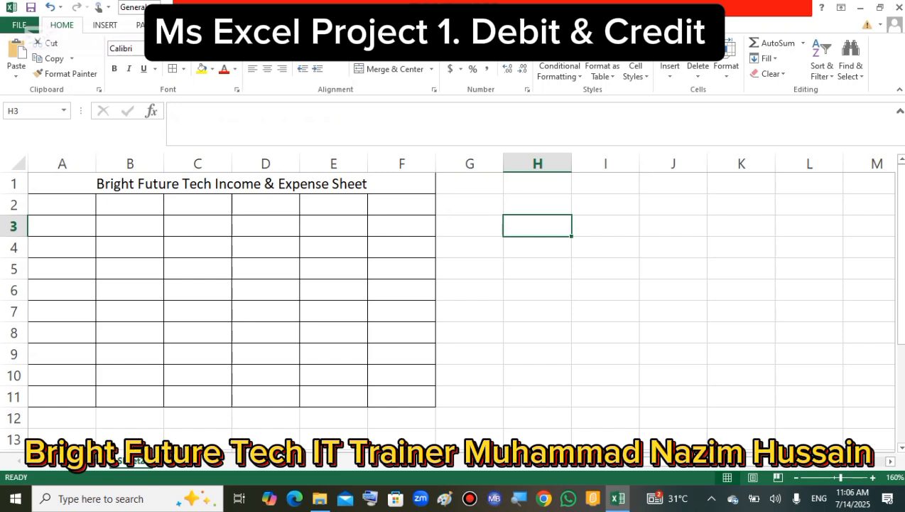
Apply the Check Cell style to the title in A1.
left_click(60, 179)
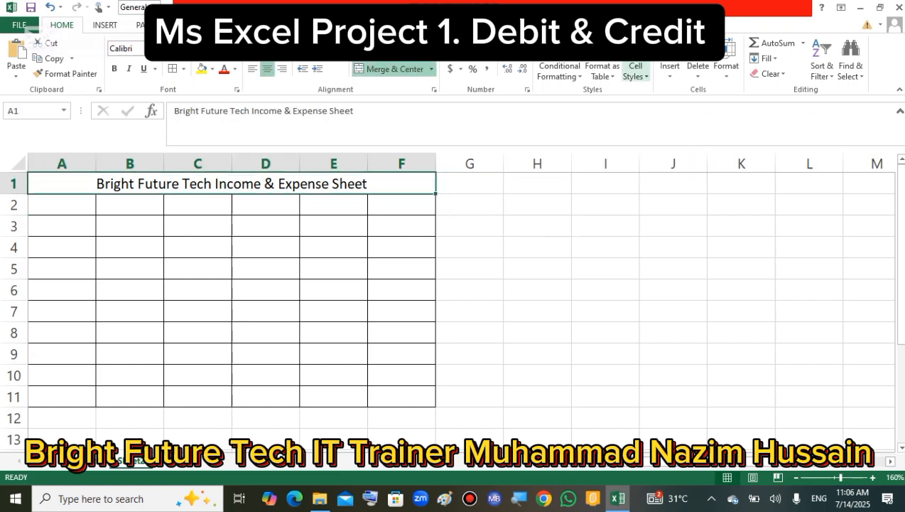
left_click(636, 71)
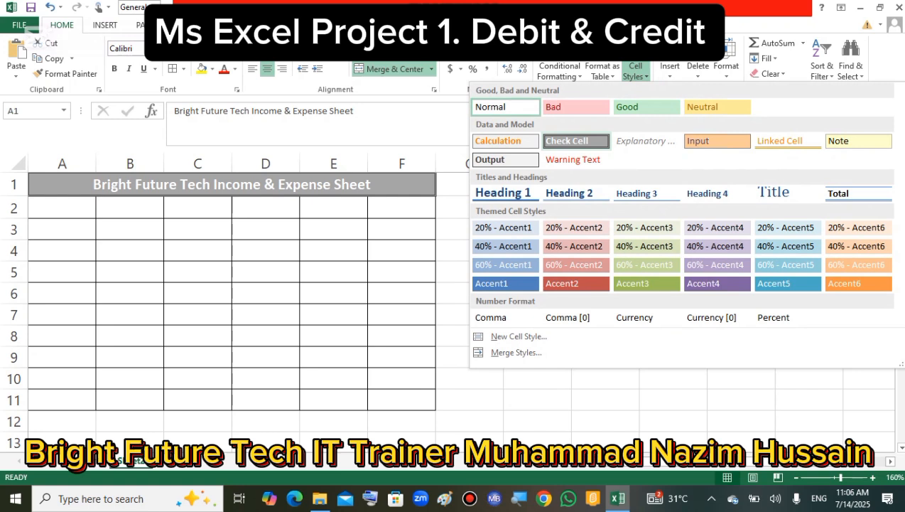
left_click(589, 141)
left_click(536, 286)
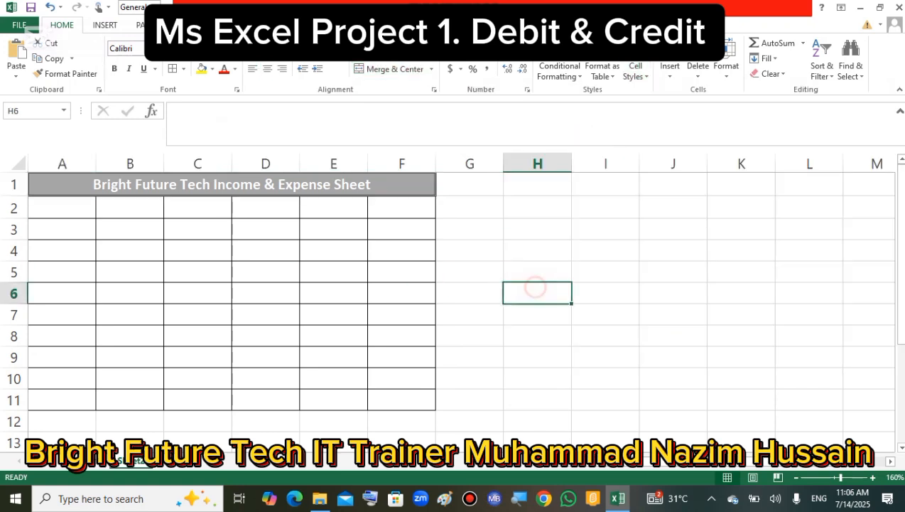
Fill the title cell A1 with a light blue theme color and set its font color to red.
left_click(38, 180)
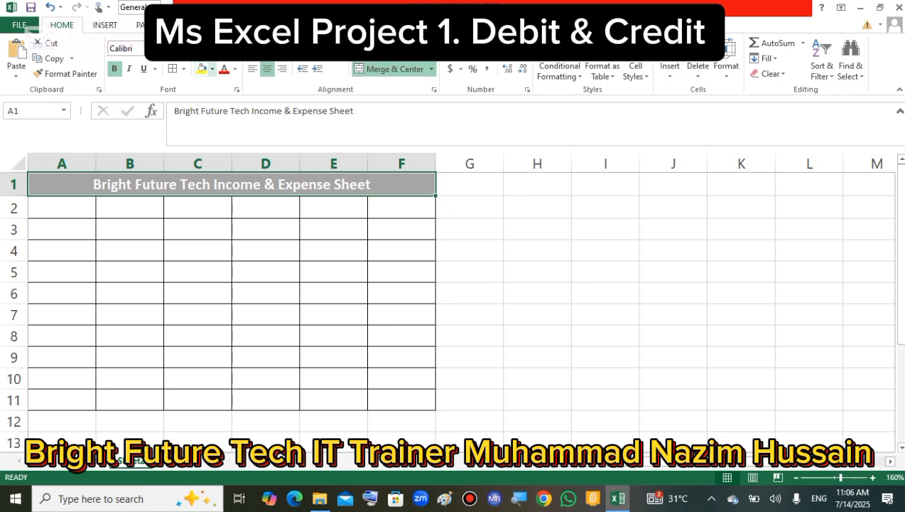
left_click(211, 69)
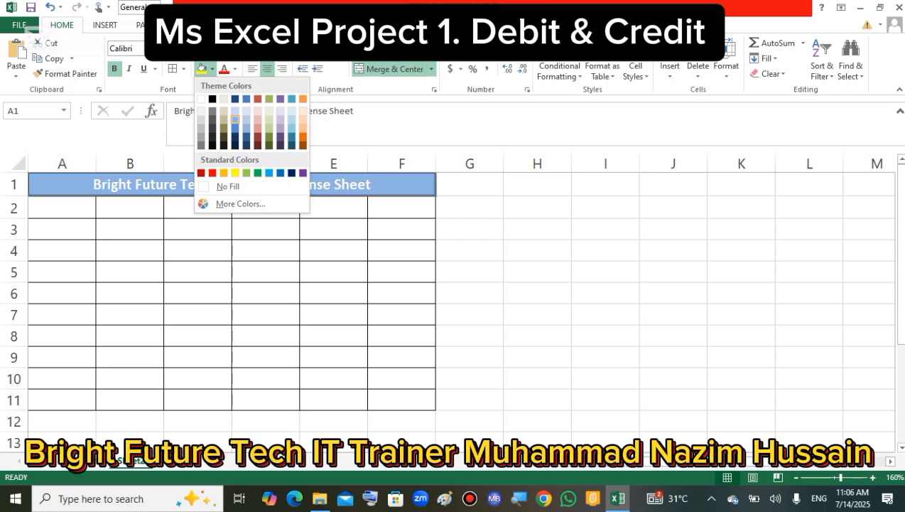
left_click(235, 120)
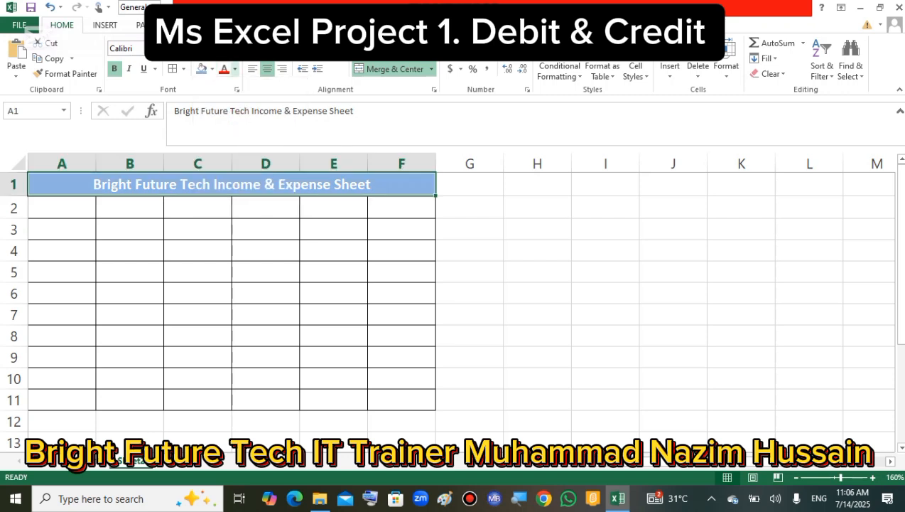
left_click(235, 69)
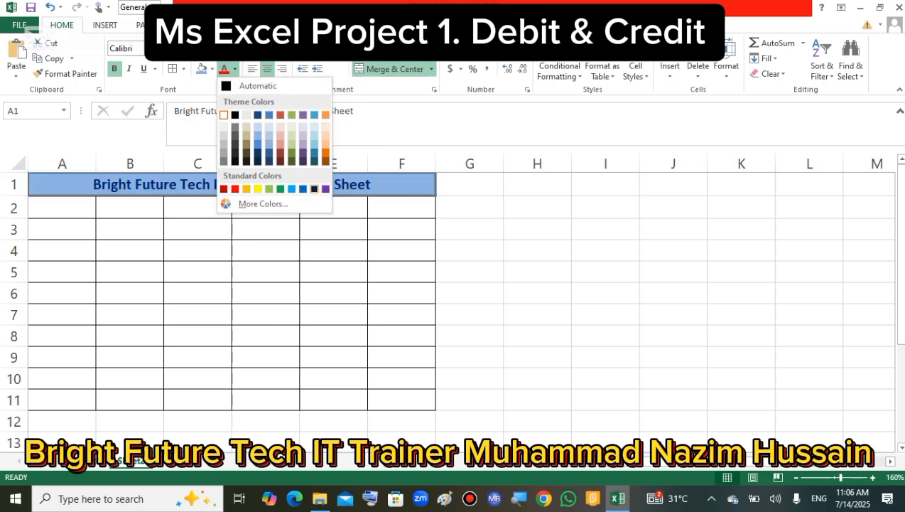
left_click(235, 188)
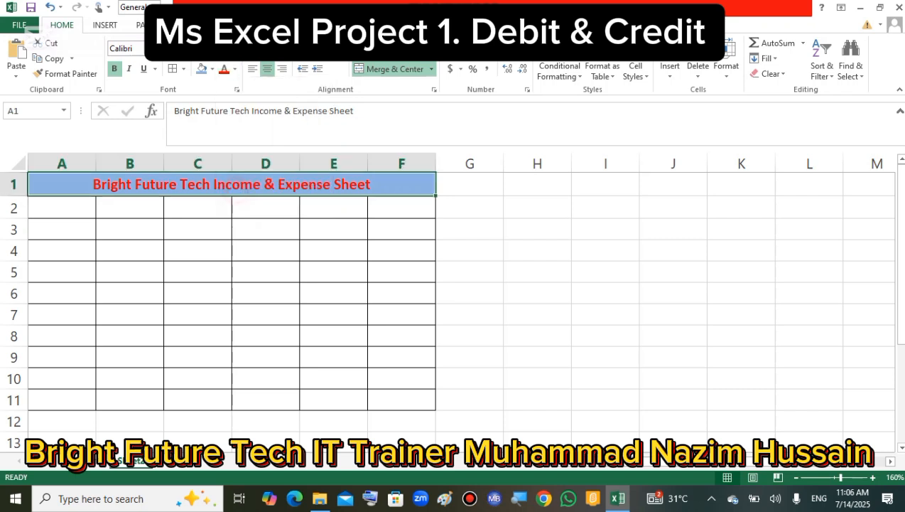
left_click(264, 284)
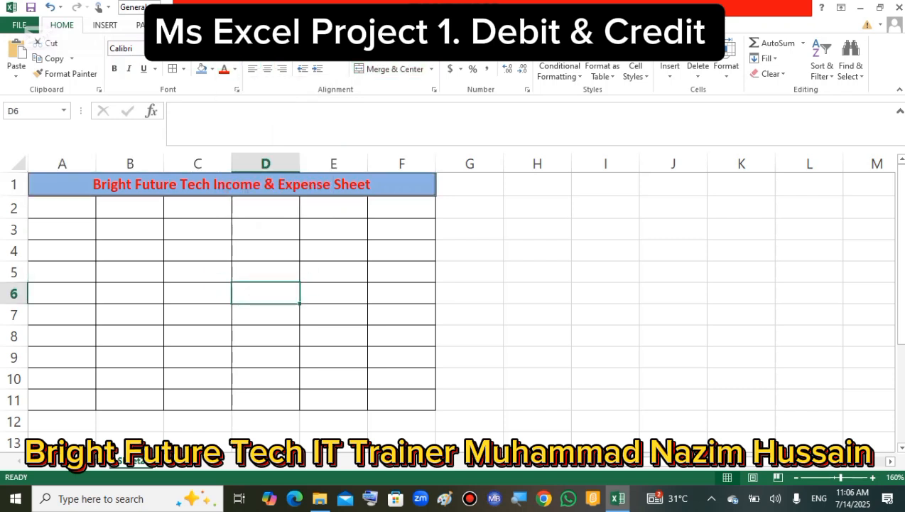
Copy the headers S.No, Date, Description, Debit, Credit and Balance from the finished sheet and paste them as values into row 2, starting at A2.
left_click_drag(74, 206, 355, 207)
left_click(254, 358)
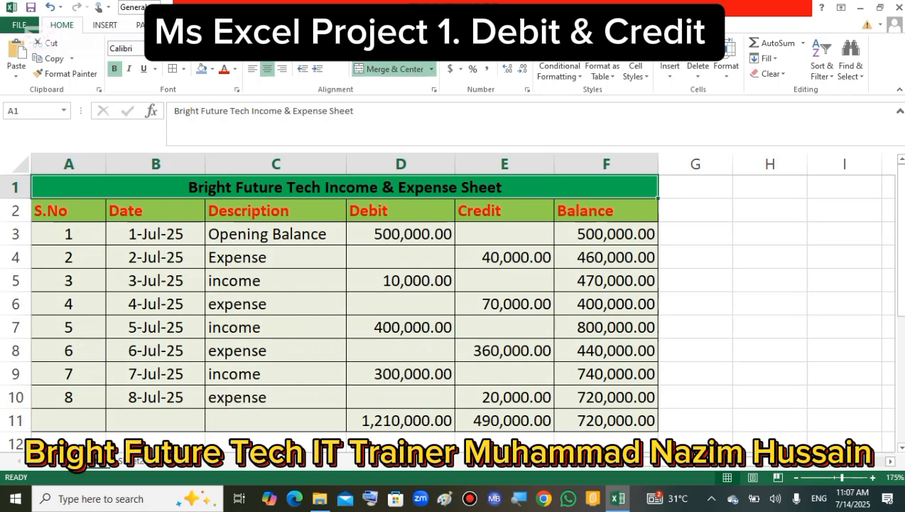
left_click_drag(62, 215, 658, 221)
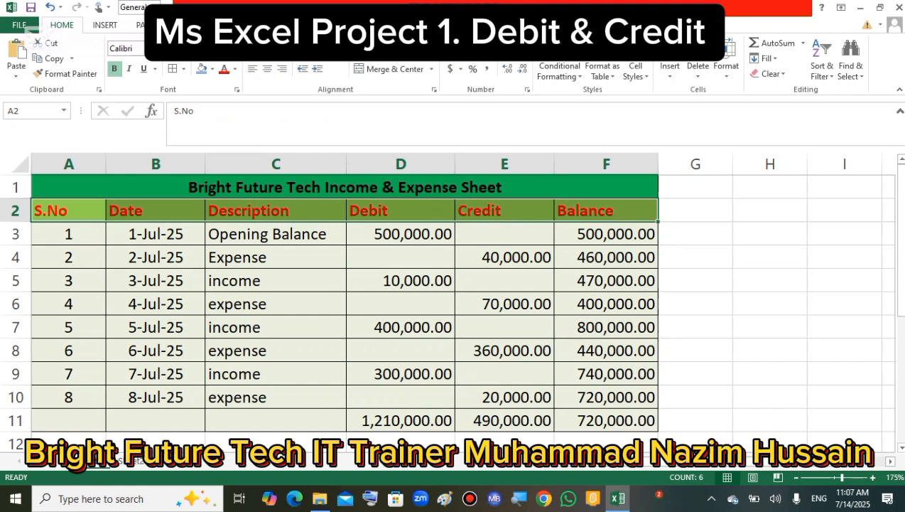
right_click(235, 212)
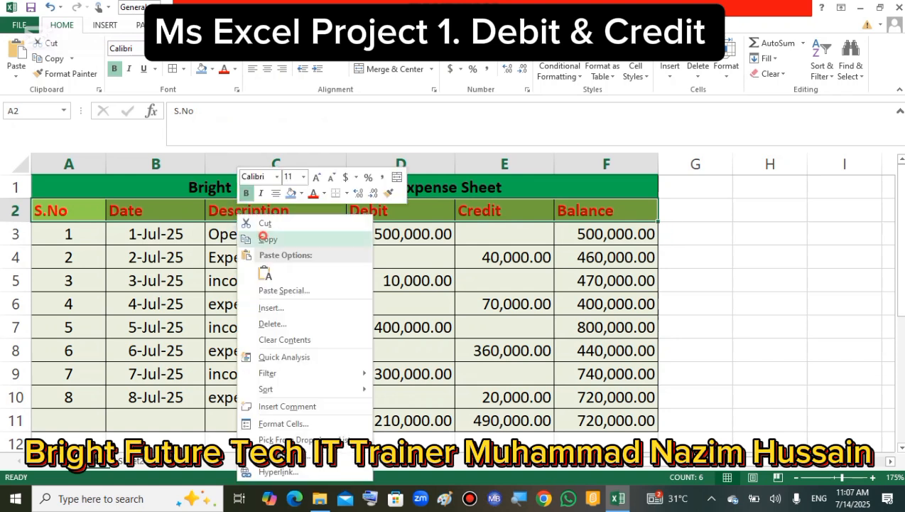
left_click(262, 237)
left_click(133, 460)
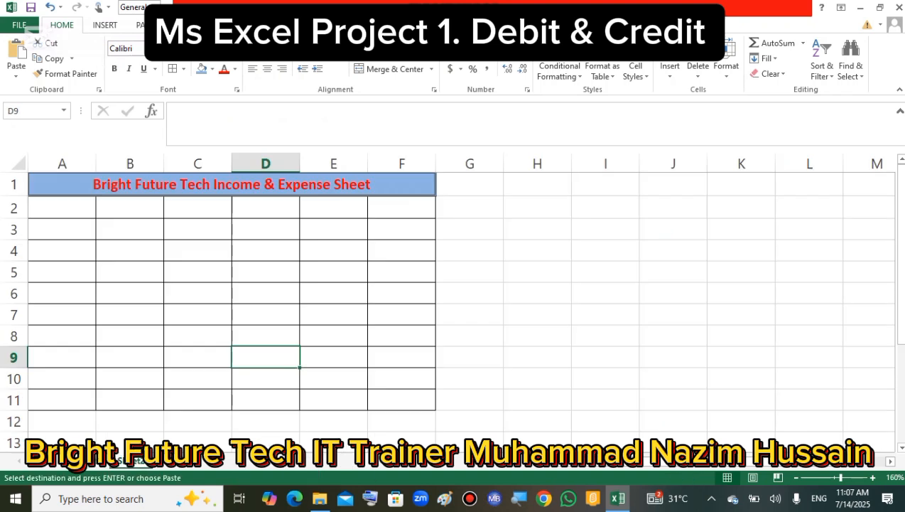
left_click(70, 202)
right_click(69, 203)
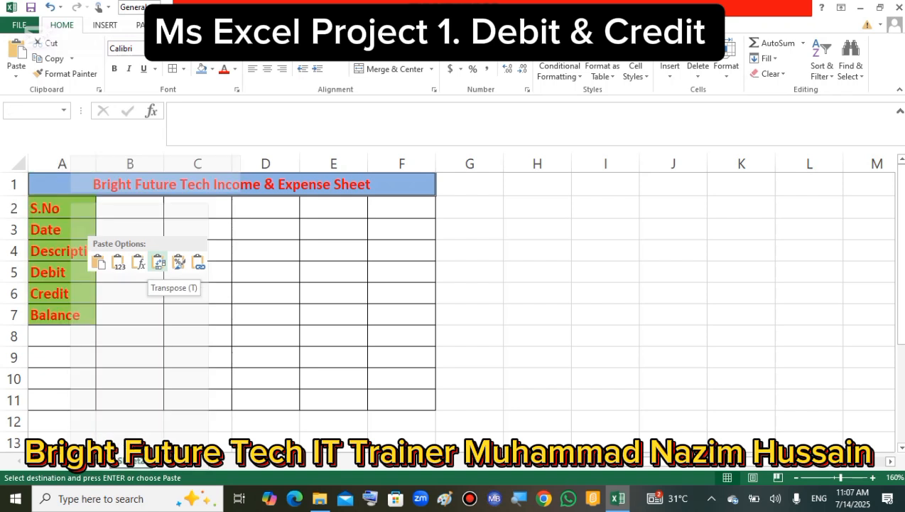
left_click(117, 262)
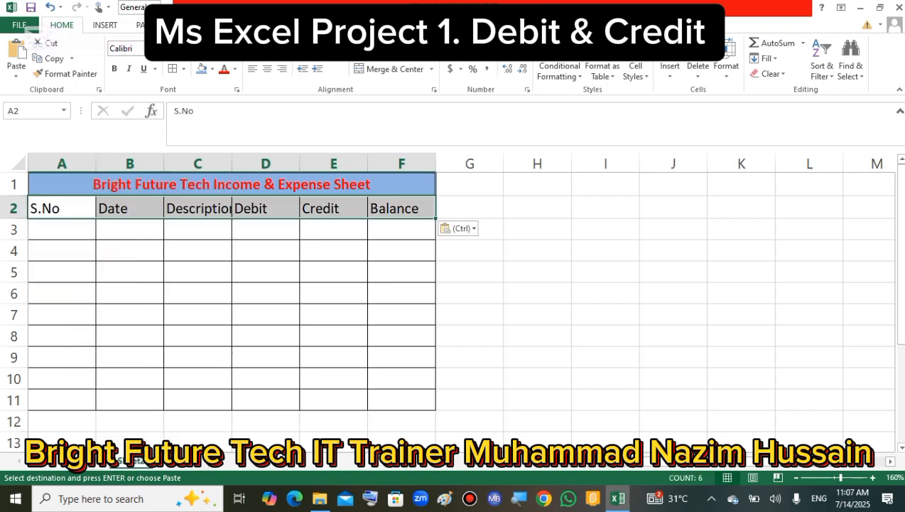
left_click(537, 250)
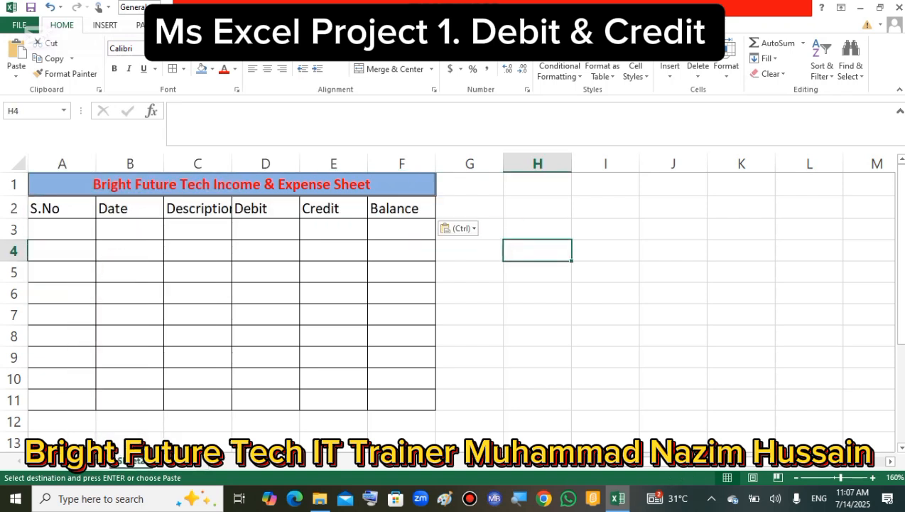
Widen column C to fit the Description header, narrow column A, and slightly widen column B.
left_click_drag(232, 164, 293, 164)
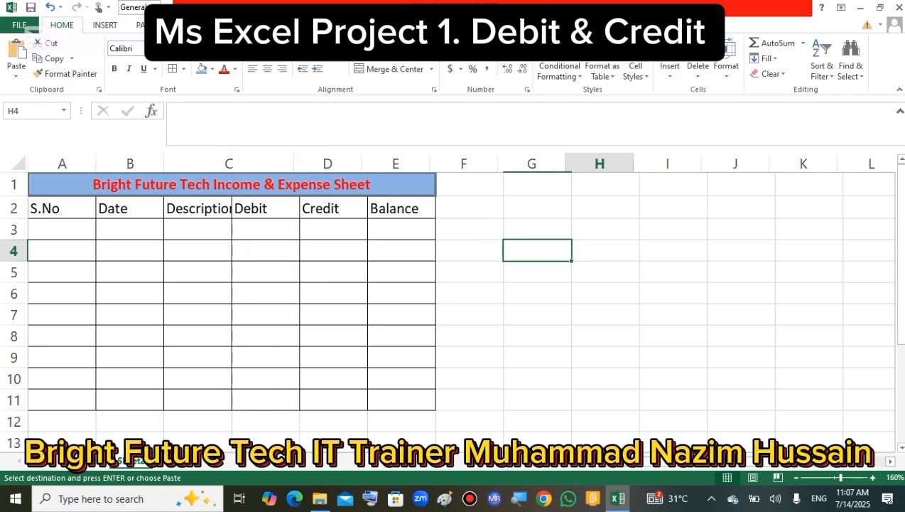
left_click_drag(96, 164, 70, 163)
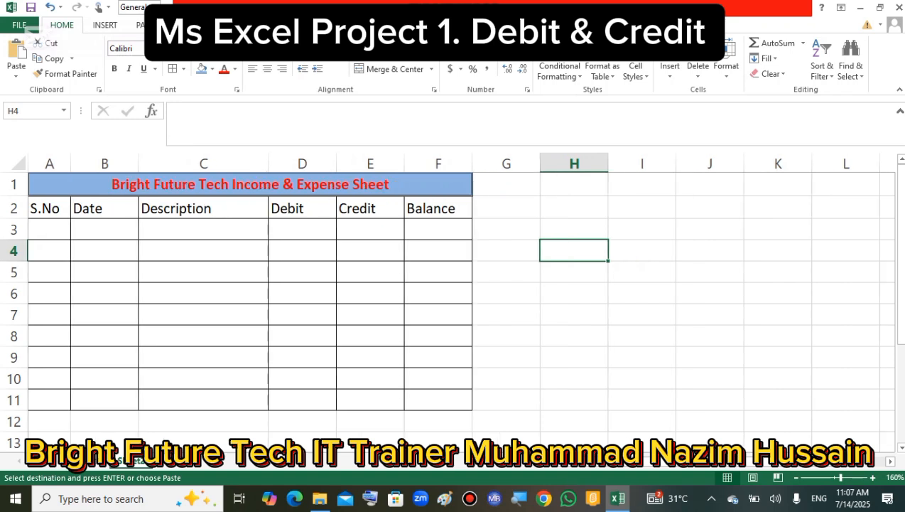
left_click_drag(138, 163, 148, 163)
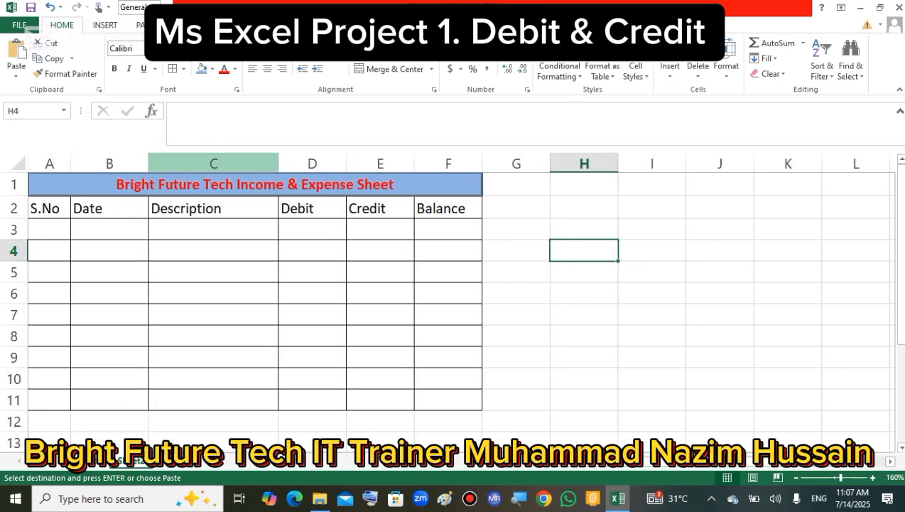
Slightly narrow column D, slightly widen column F, and widen the Description column C further.
left_click_drag(346, 163, 337, 164)
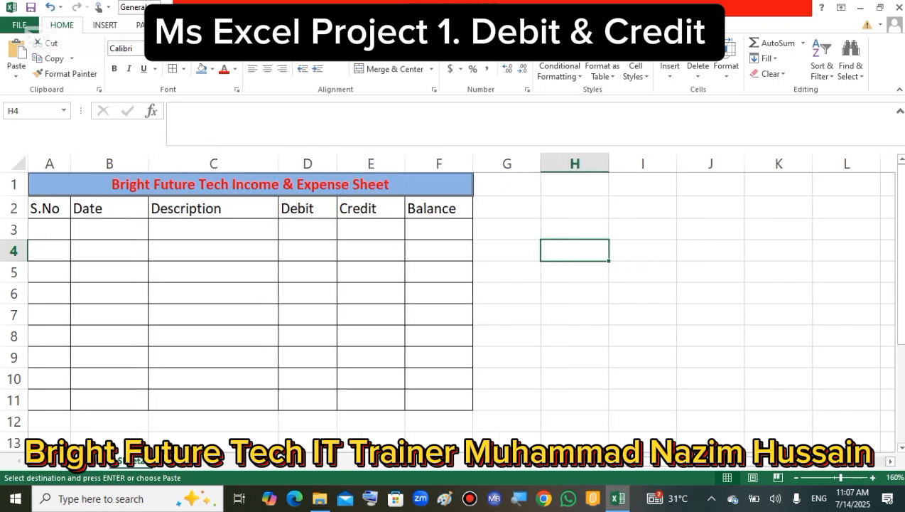
left_click_drag(473, 164, 483, 163)
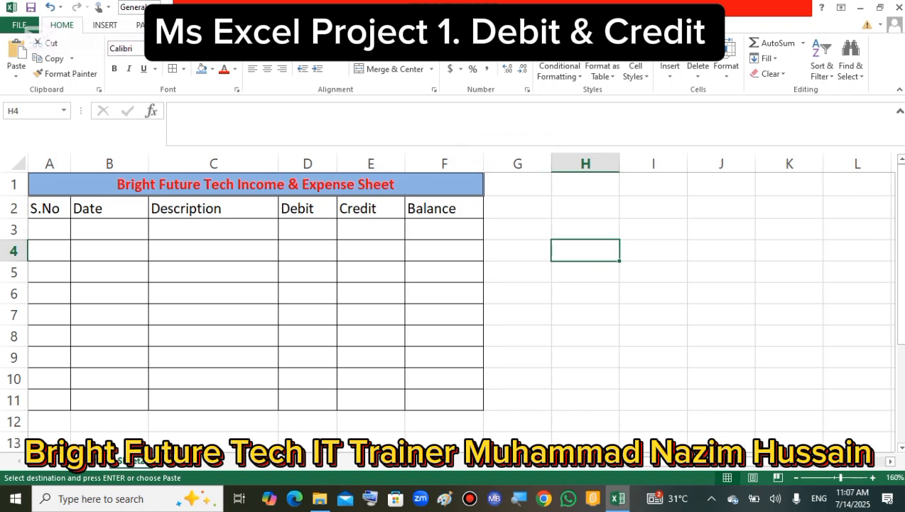
left_click_drag(278, 164, 321, 163)
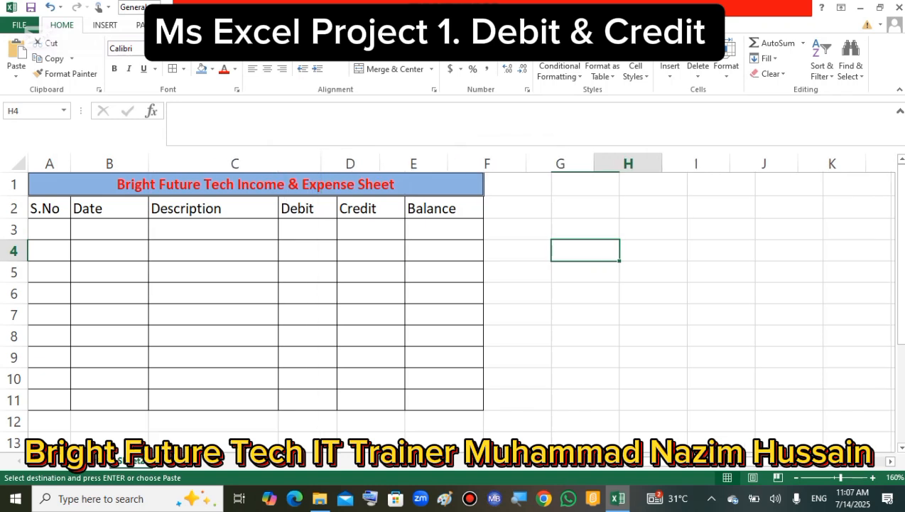
left_click(634, 315)
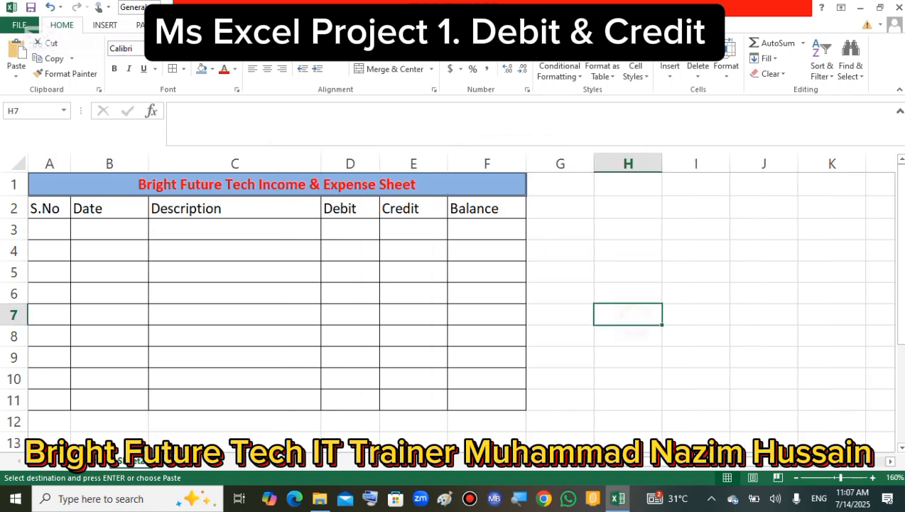
Apply the Check Cell style to the headers in A2:F2 and fill them with the standard dark blue color.
left_click_drag(44, 208, 490, 208)
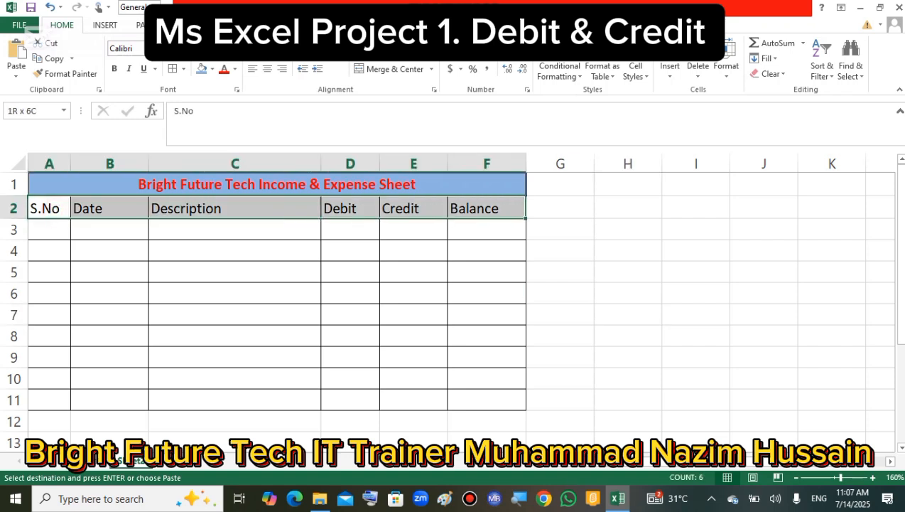
key("ctrl+v")
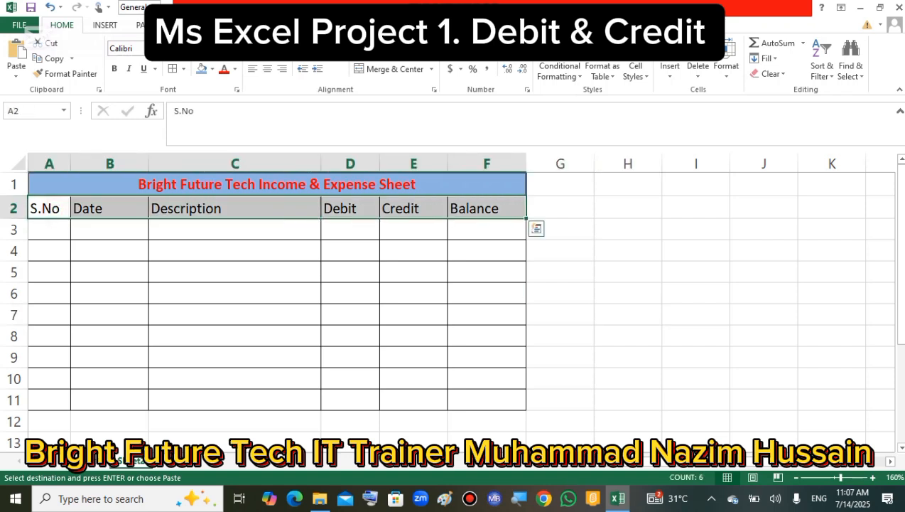
left_click(636, 71)
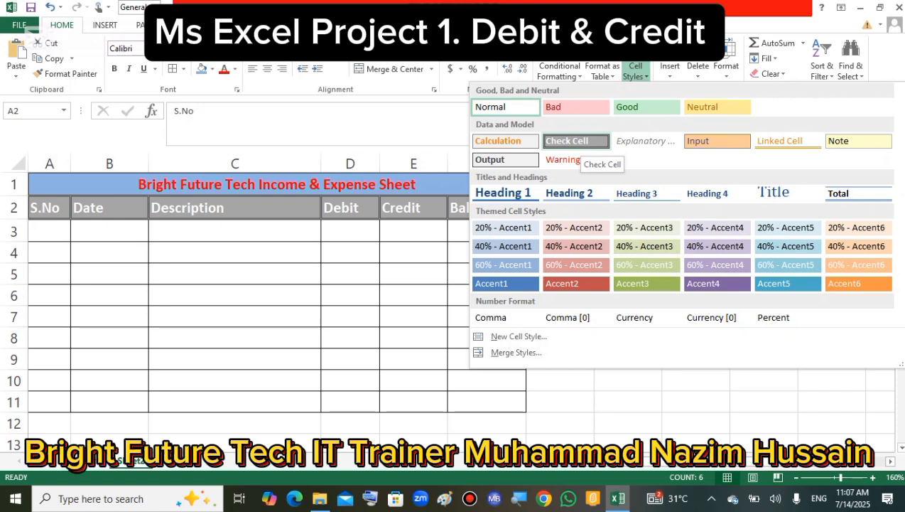
left_click(575, 140)
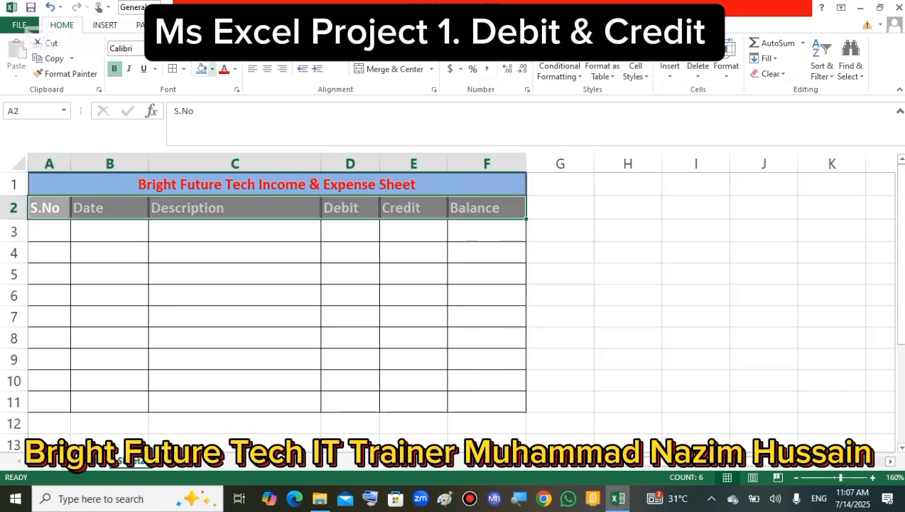
left_click(212, 69)
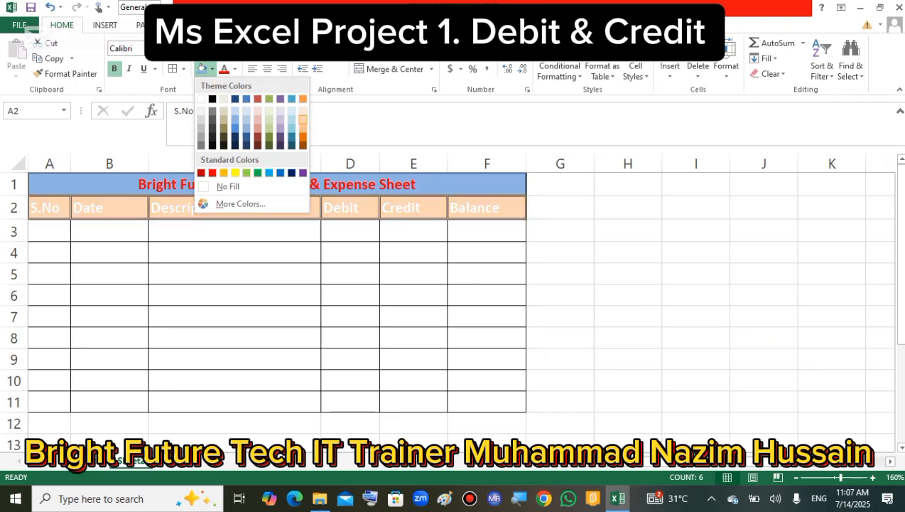
left_click(291, 172)
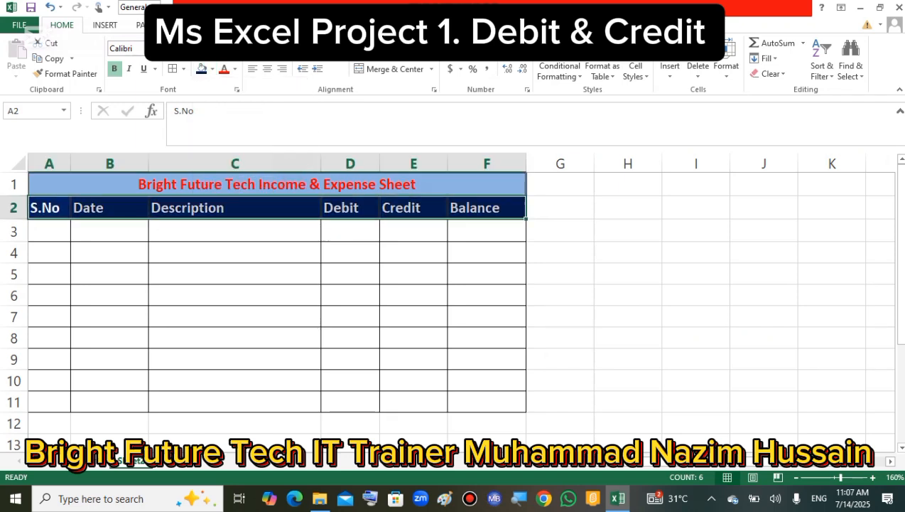
left_click(168, 264)
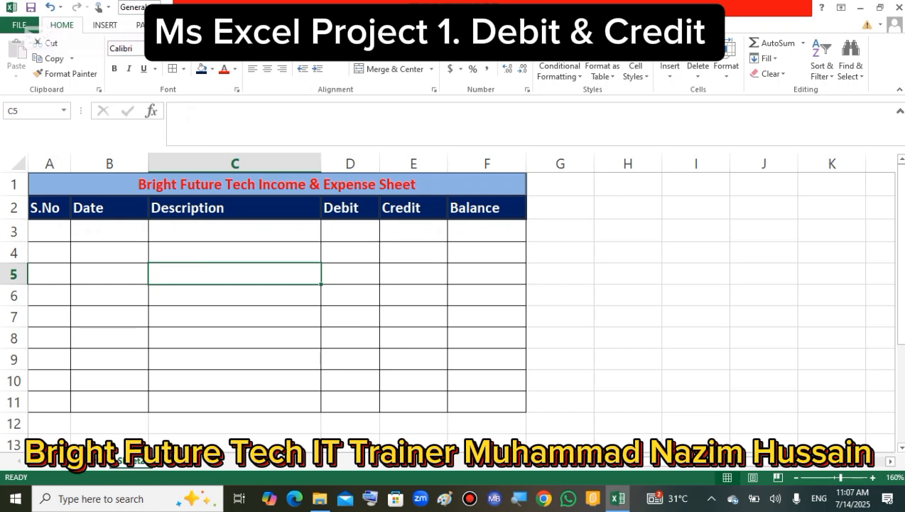
Change the fill of the title cell A1 to the standard green color.
left_click(186, 185)
left_click(212, 68)
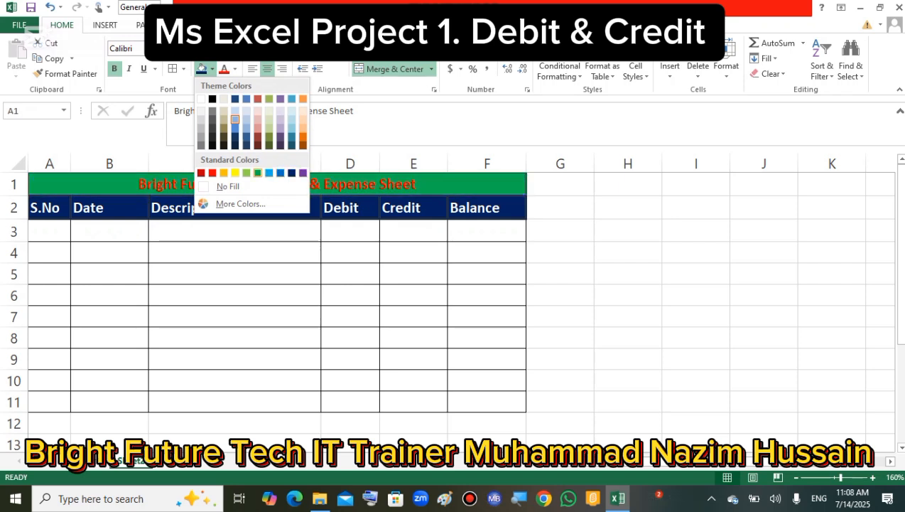
left_click(257, 173)
left_click(218, 298)
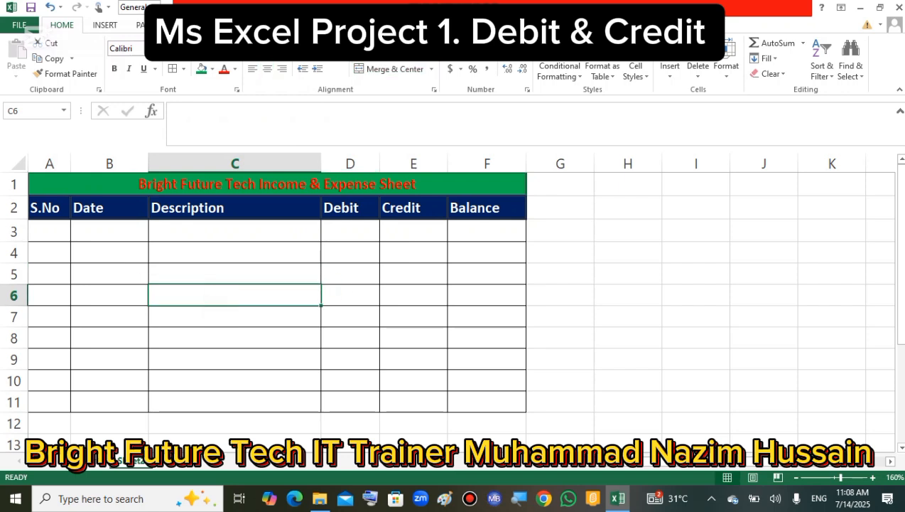
Enter the serial numbers 1 to 5 down the S.No column in A3:A7.
left_click_drag(50, 231, 50, 316)
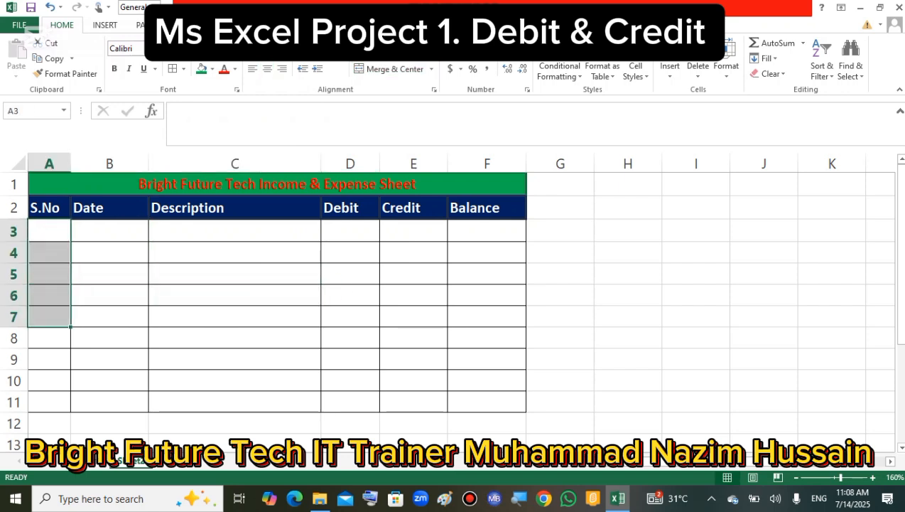
left_click(133, 320)
left_click(55, 233)
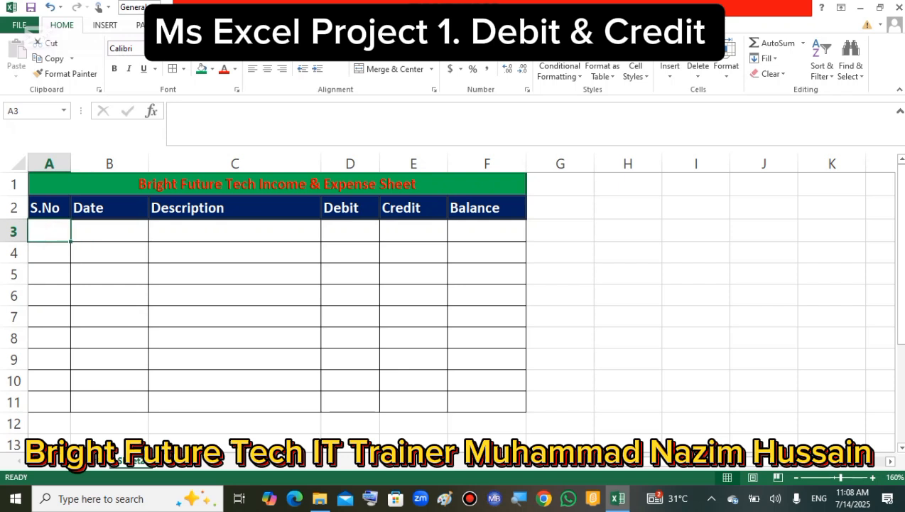
type("1")
key("Return")
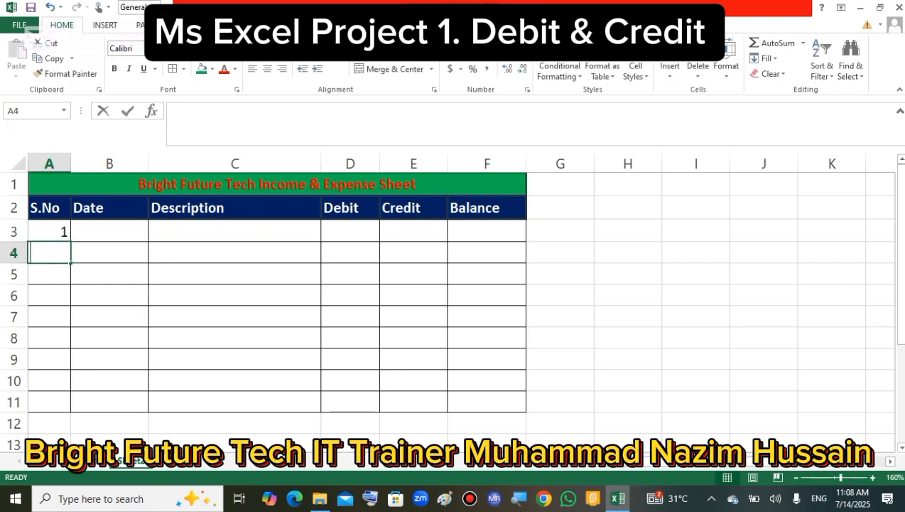
type("2")
key("Return")
type("3 4 5")
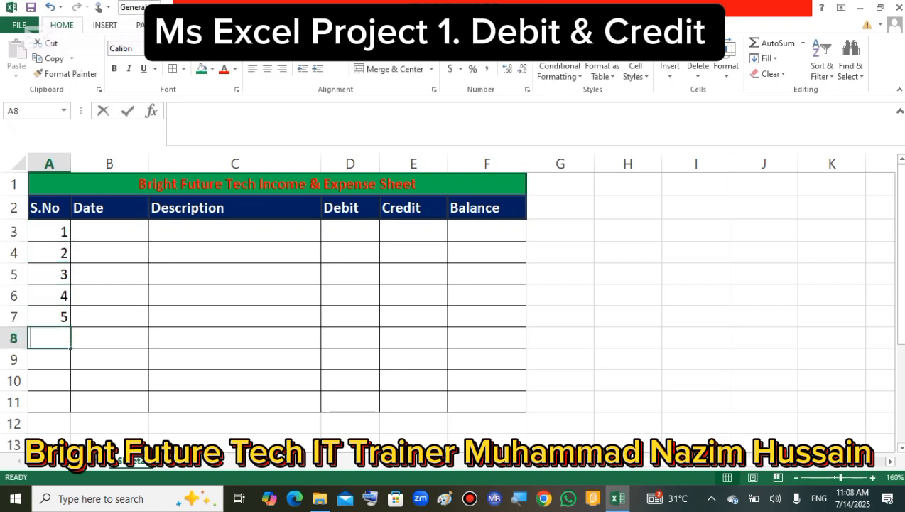